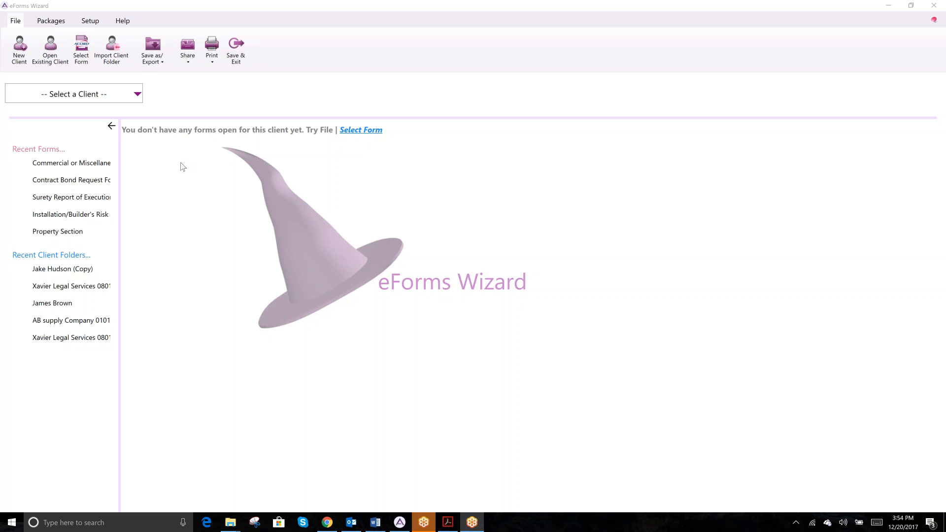
Step: Start a new client with personal details, then leave the form without saving
{"action": "left_click", "coordinate": [51, 21]}
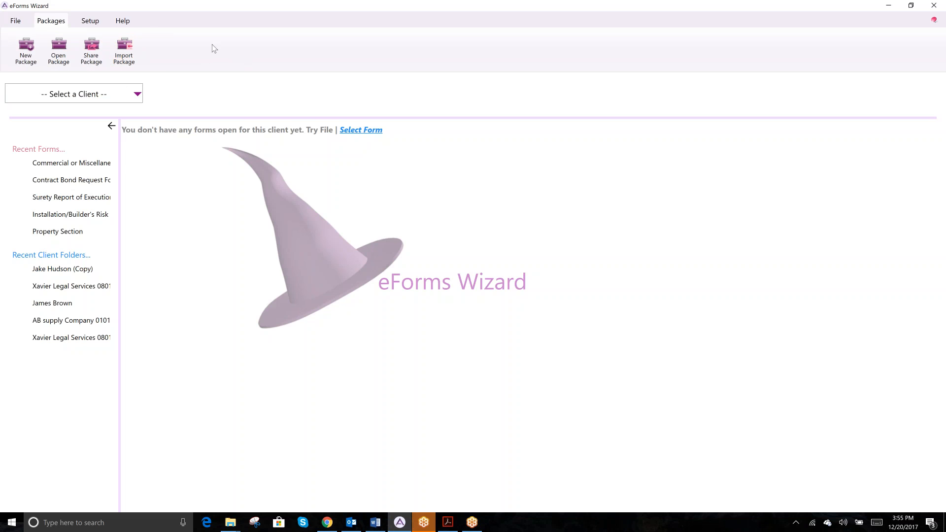
{"action": "left_click", "coordinate": [16, 22]}
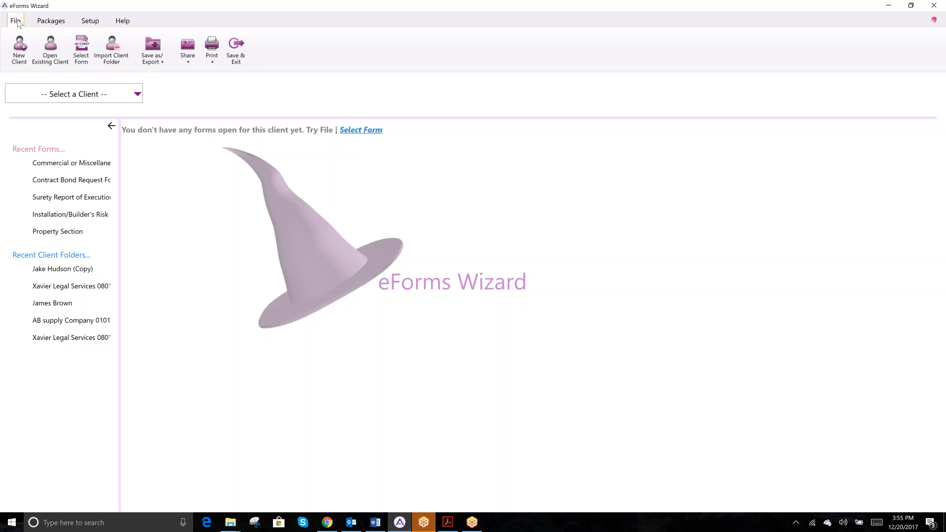
{"action": "left_click", "coordinate": [19, 59]}
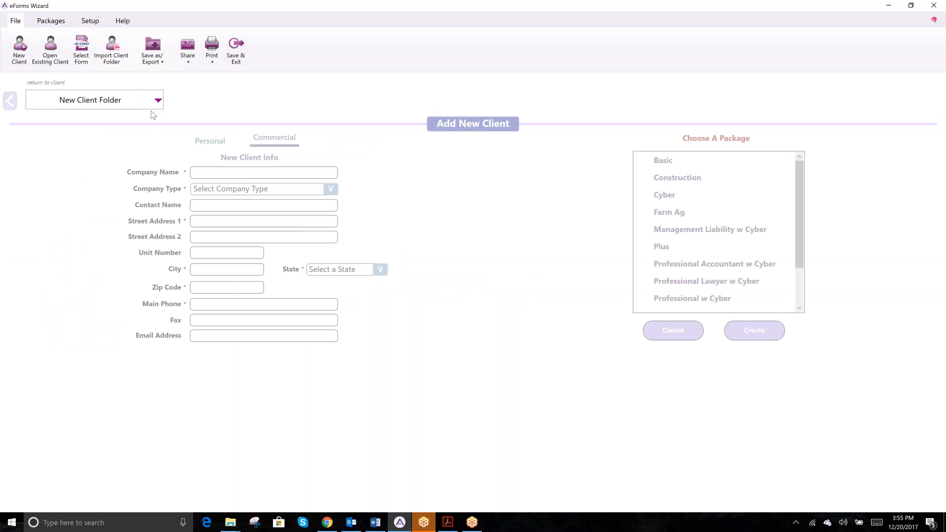
{"action": "left_click", "coordinate": [217, 143]}
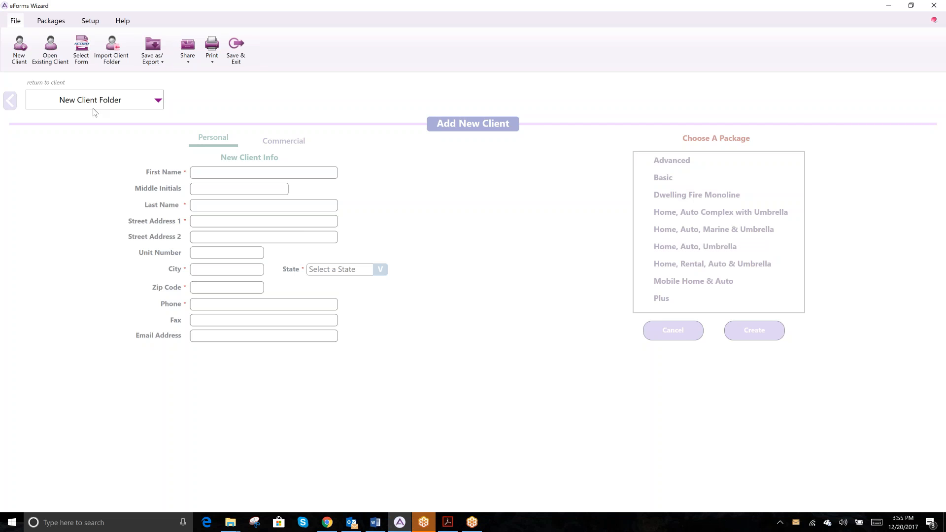
{"action": "left_click", "coordinate": [9, 102]}
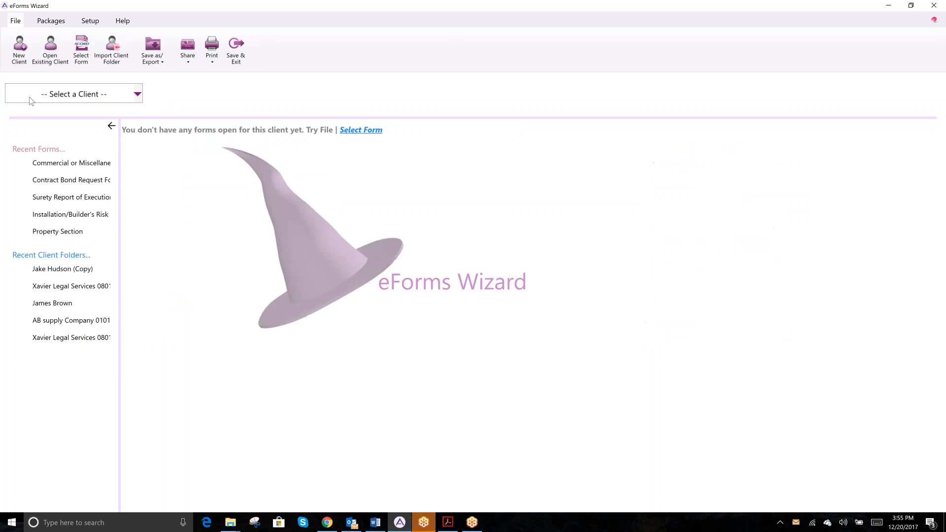
Step: Switch to the 08012018 legal-services client, then browse and dismiss the existing client folders
{"action": "left_click", "coordinate": [138, 98]}
{"action": "left_click", "coordinate": [76, 144]}
{"action": "left_click", "coordinate": [51, 52]}
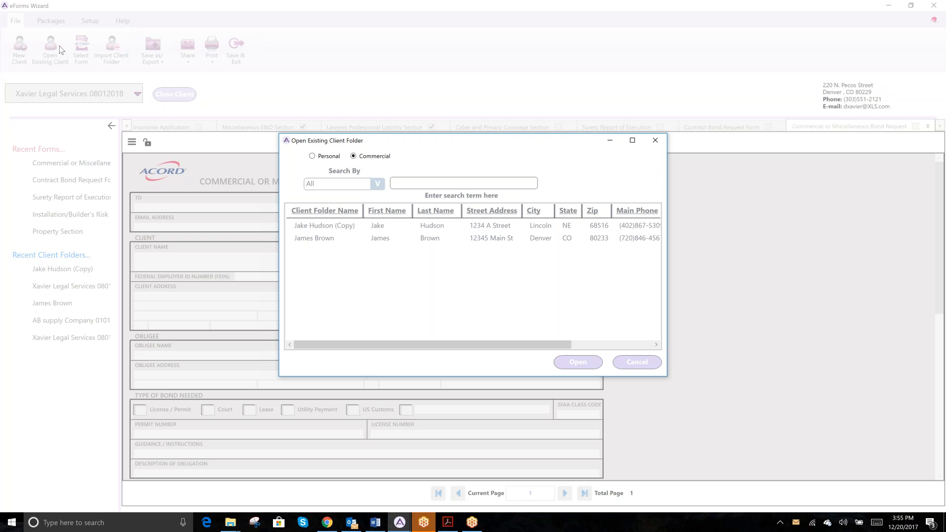
{"action": "left_click", "coordinate": [379, 227]}
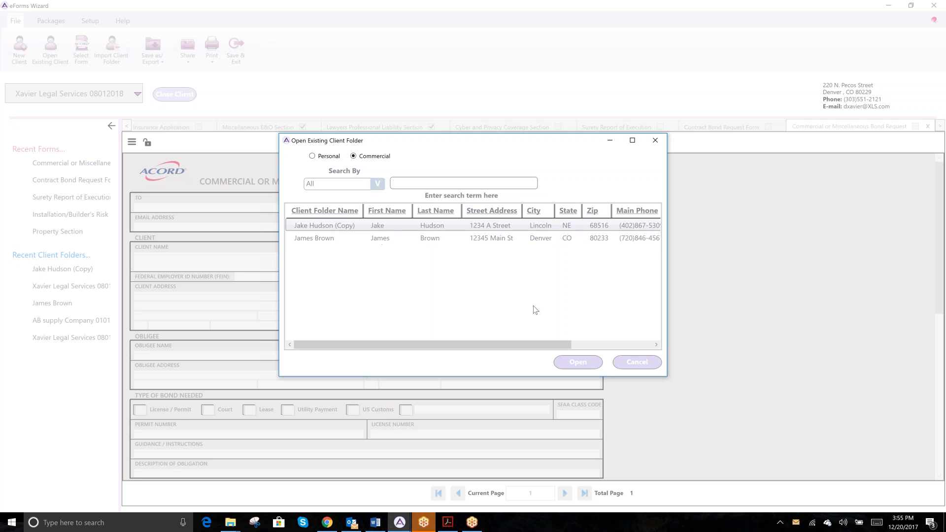
{"action": "left_click", "coordinate": [636, 361]}
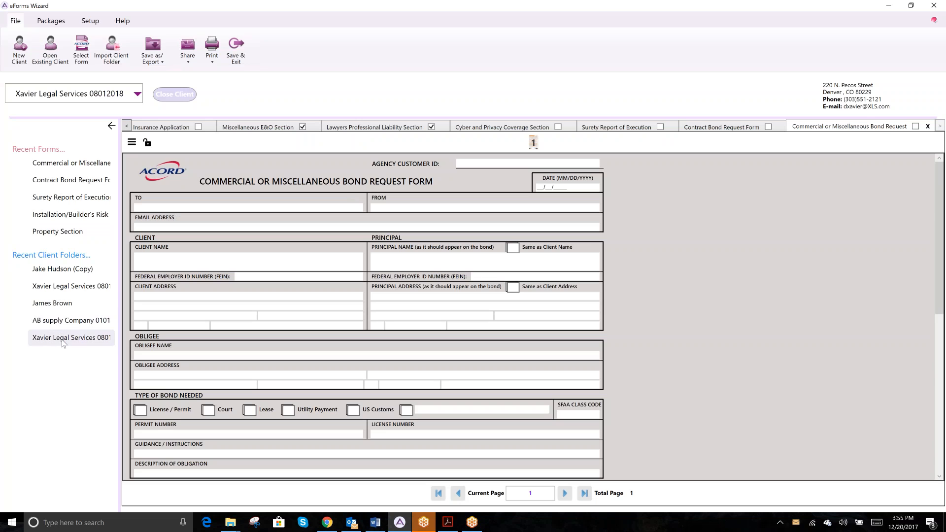
{"action": "left_click", "coordinate": [138, 95]}
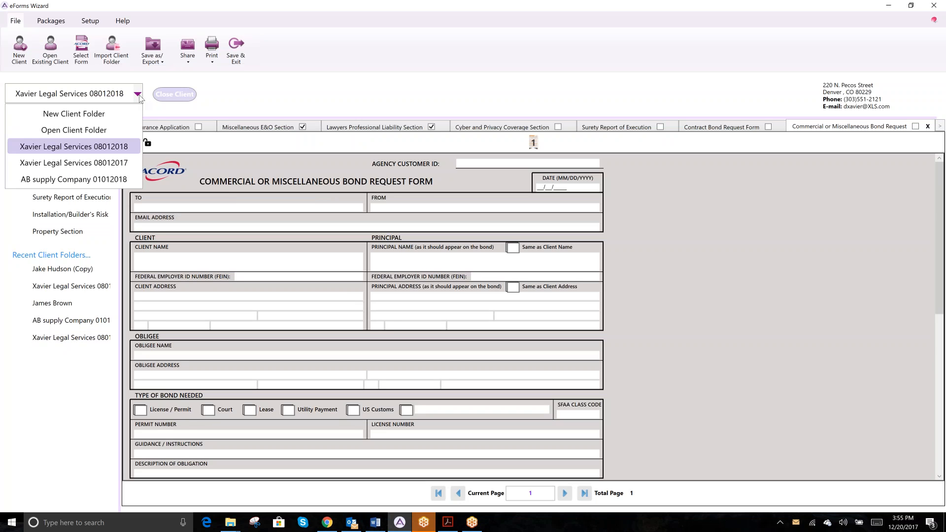
{"action": "left_click", "coordinate": [238, 94]}
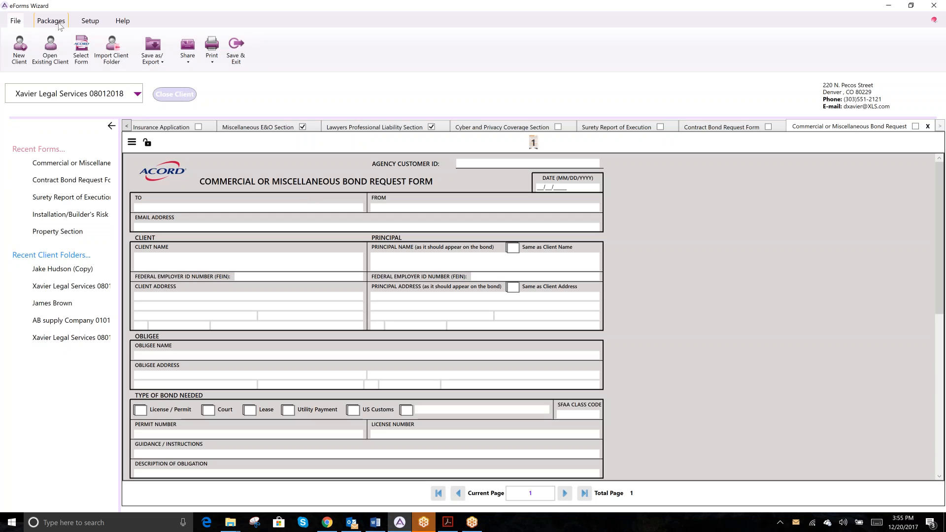
Step: Open Cyber.zip from the Commercial saved packages
{"action": "left_click", "coordinate": [50, 20]}
{"action": "left_click", "coordinate": [55, 54]}
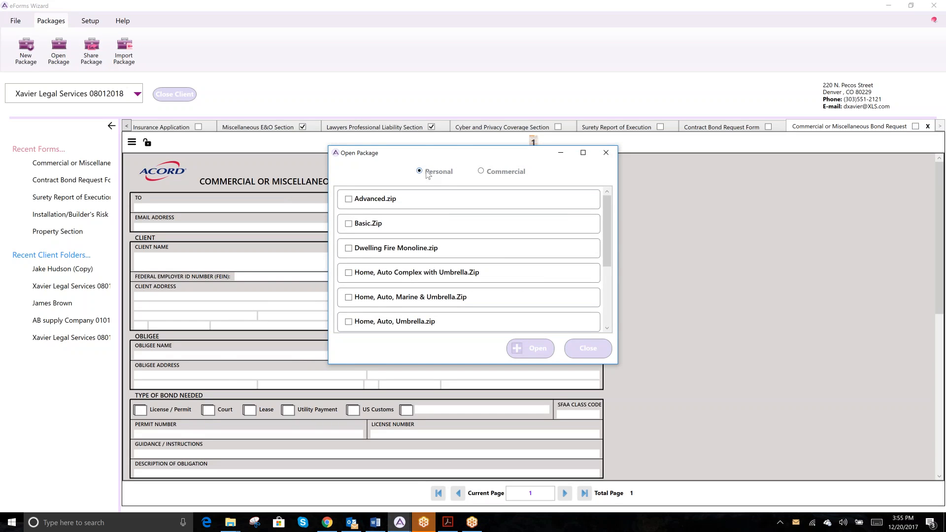
{"action": "left_click", "coordinate": [481, 171]}
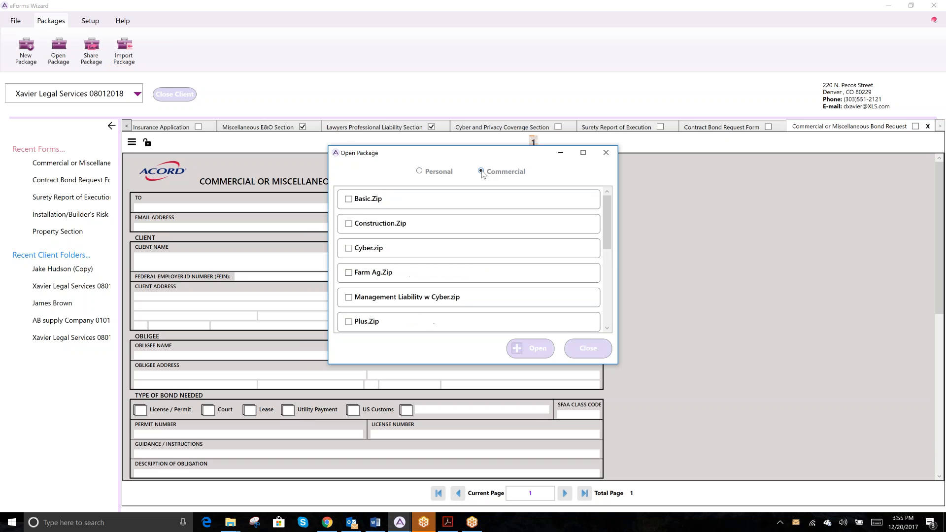
{"action": "left_click", "coordinate": [349, 248]}
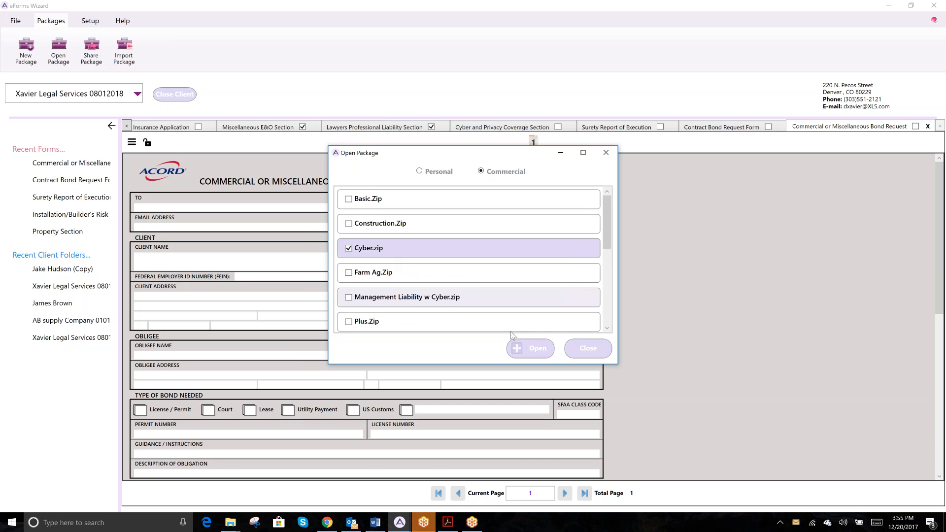
{"action": "left_click", "coordinate": [536, 348]}
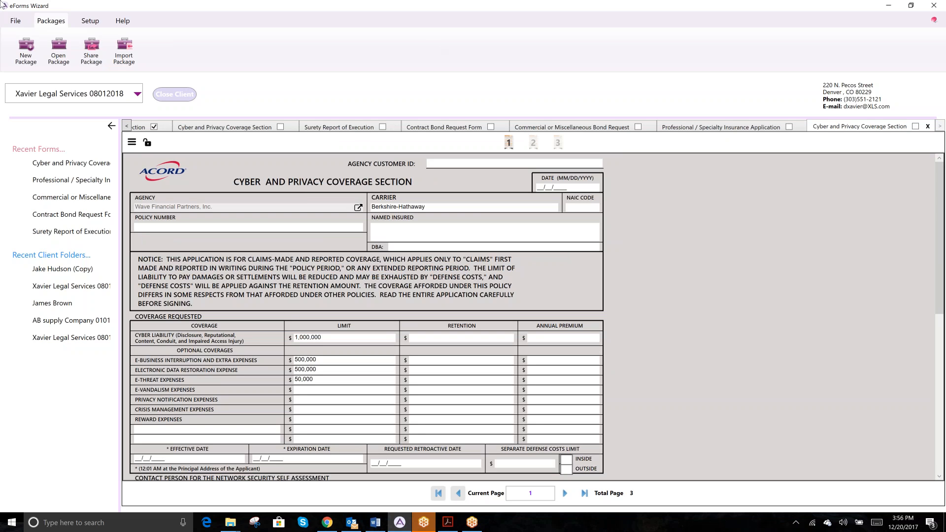
Step: Create a new Commercial line-of-business package named 'Surety'
{"action": "left_click", "coordinate": [31, 57]}
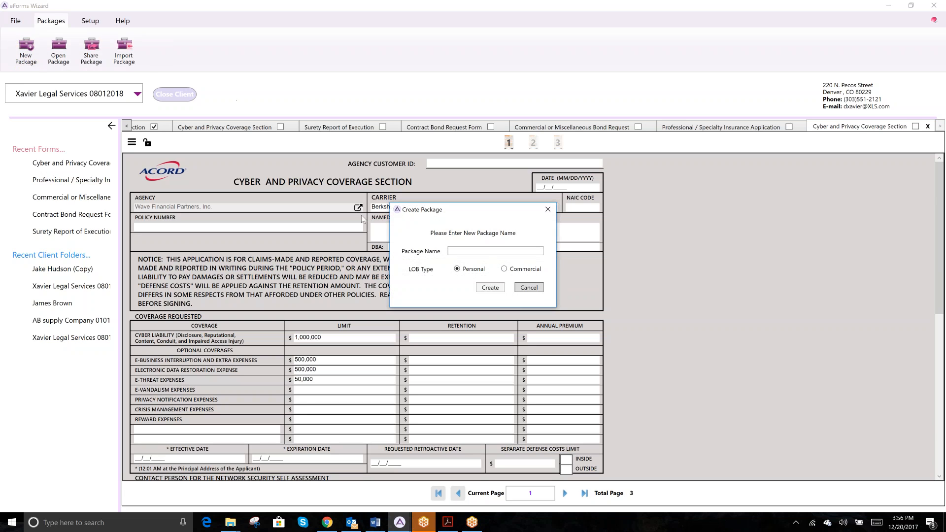
{"action": "left_click", "coordinate": [495, 251]}
{"action": "type", "text": "Surity"}
{"action": "key", "text": "BackSpace"}
{"action": "type", "text": "ety"}
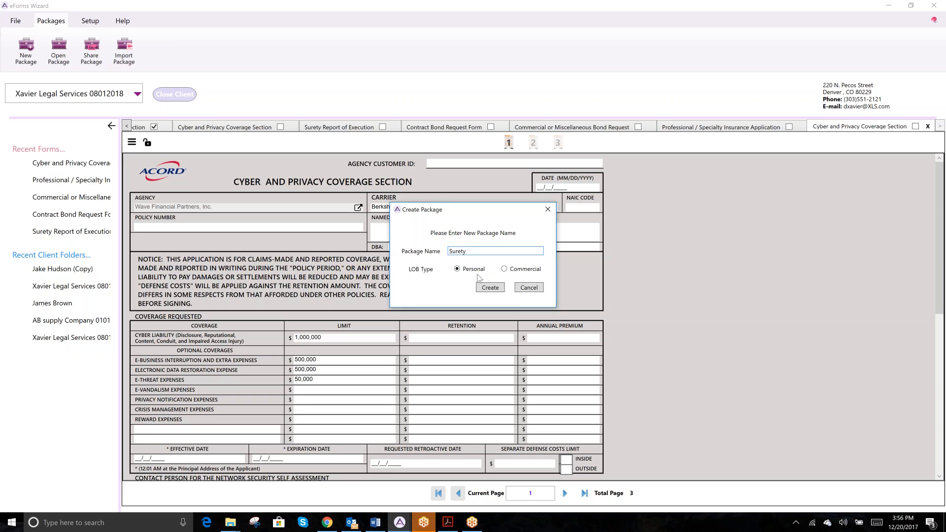
{"action": "left_click", "coordinate": [505, 270]}
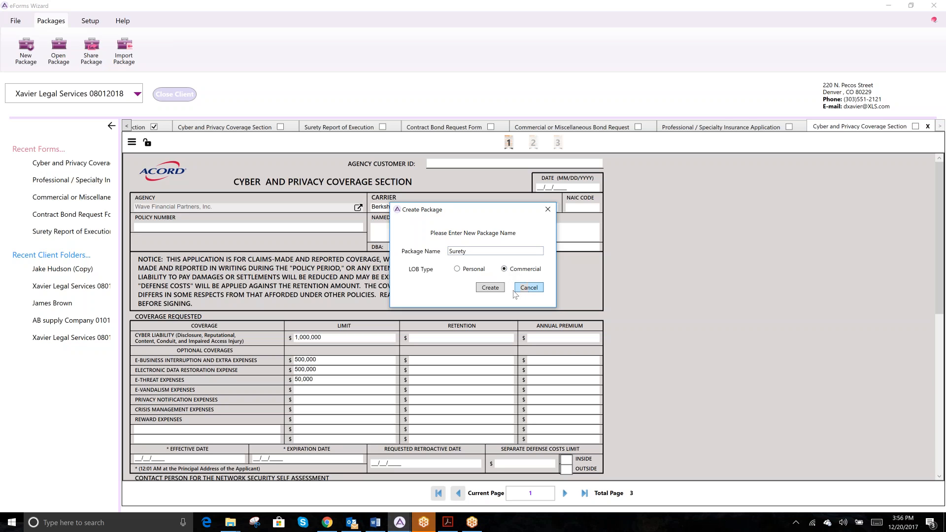
{"action": "left_click", "coordinate": [494, 288]}
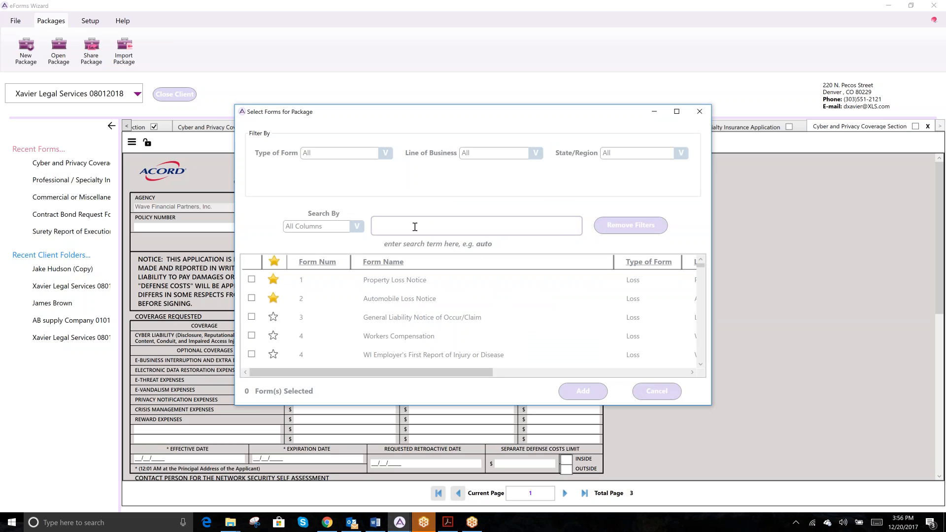
Step: Filter forms to BOND, add forms 501, 502 and 503, and confirm the package creation
{"action": "left_click", "coordinate": [385, 154]}
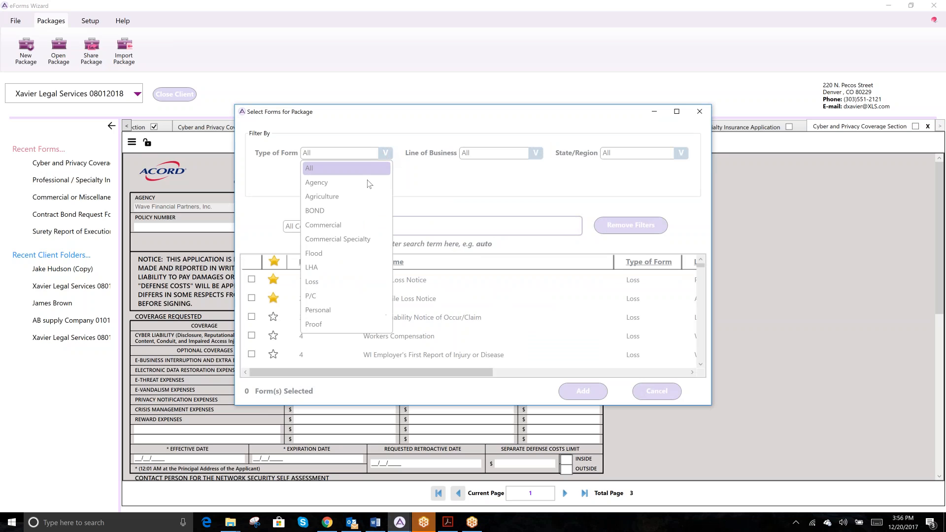
{"action": "left_click", "coordinate": [360, 211]}
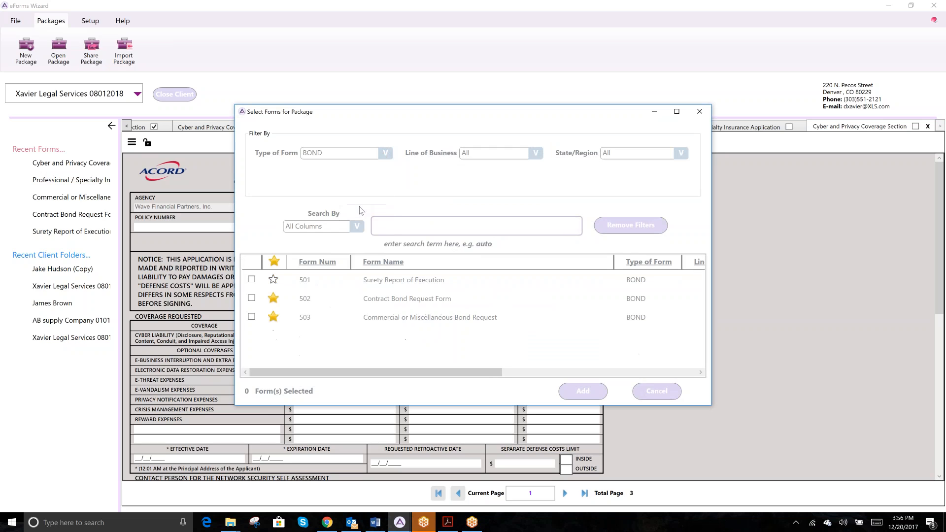
{"action": "left_click", "coordinate": [251, 280]}
{"action": "left_click", "coordinate": [252, 298]}
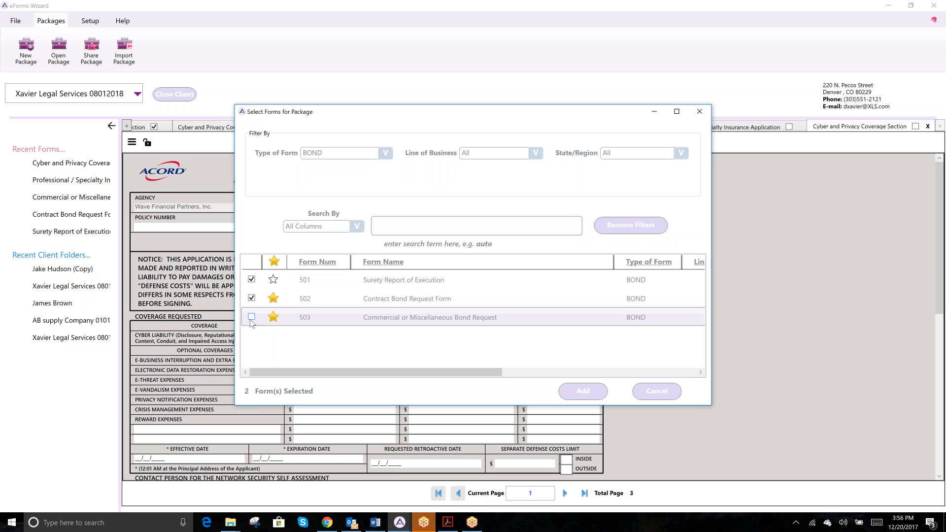
{"action": "left_click", "coordinate": [252, 317]}
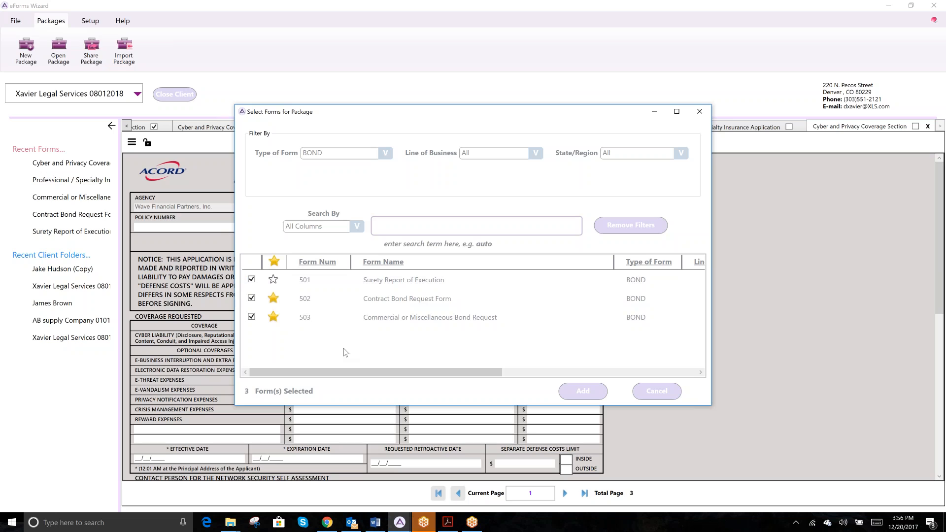
{"action": "left_click", "coordinate": [383, 226]}
{"action": "left_click", "coordinate": [569, 393]}
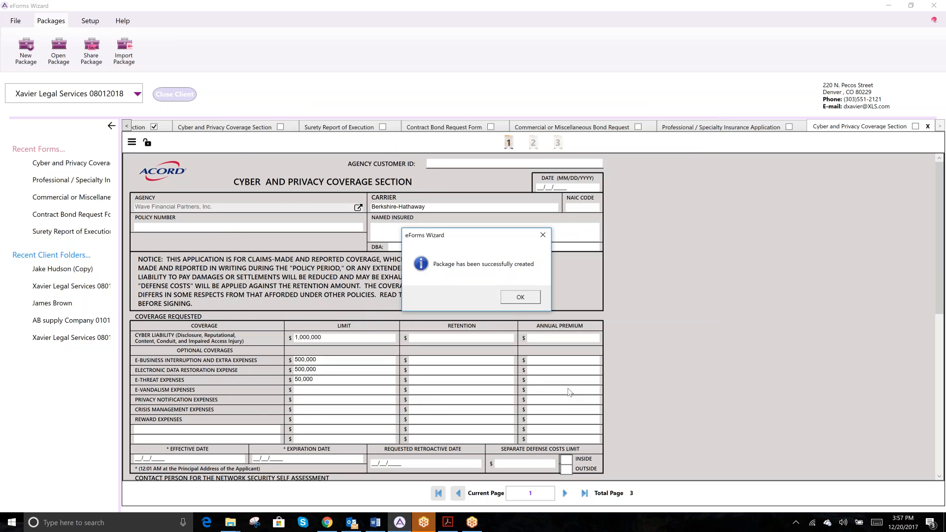
{"action": "left_click", "coordinate": [520, 297]}
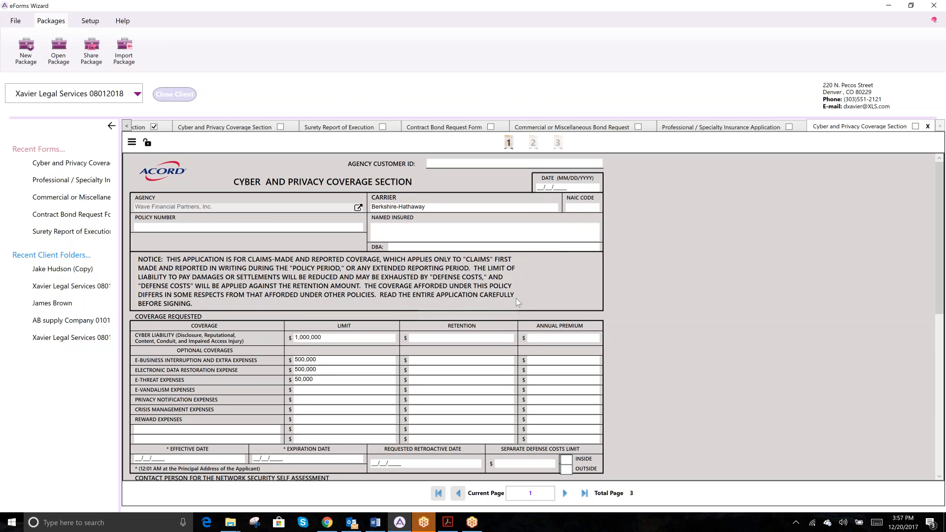
Step: Open Surety.zip from the Commercial packages list
{"action": "left_click", "coordinate": [59, 54]}
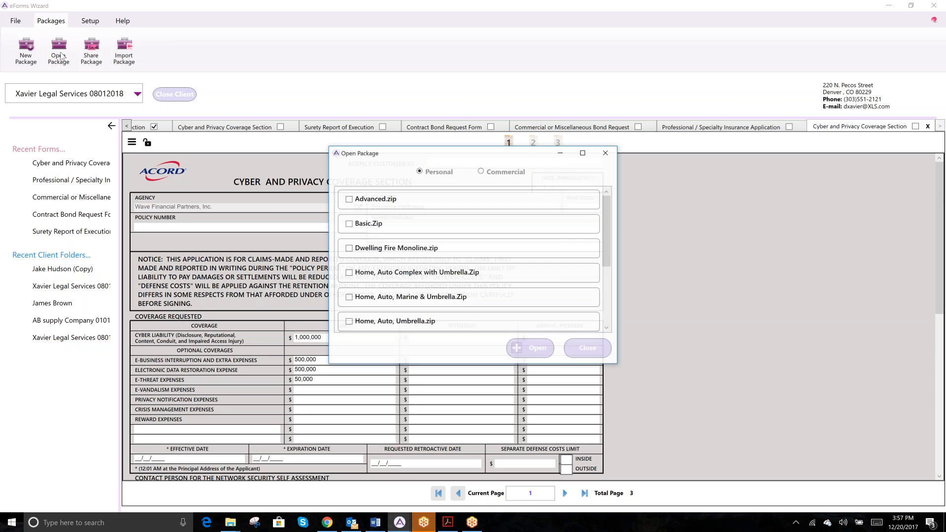
{"action": "left_click", "coordinate": [479, 171]}
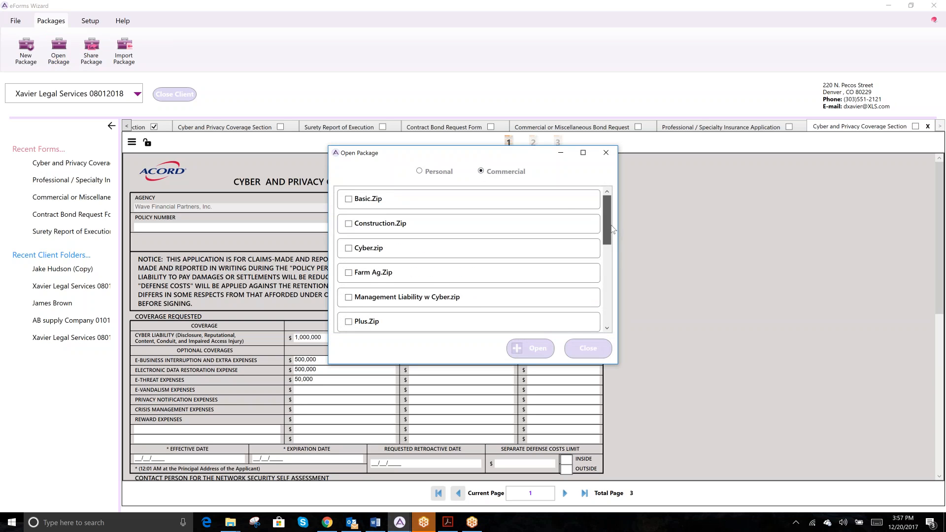
{"action": "left_click_drag", "start_coordinate": [610, 237], "coordinate": [609, 314]}
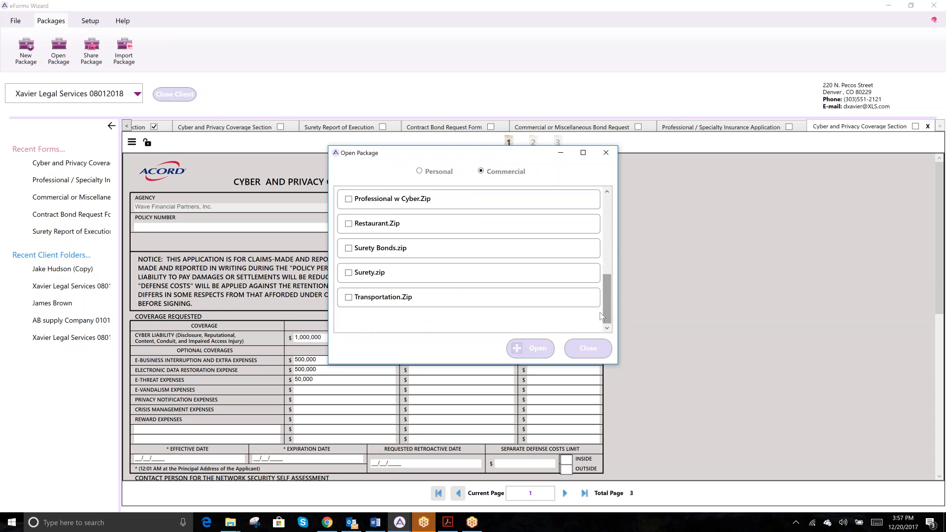
{"action": "left_click", "coordinate": [349, 274]}
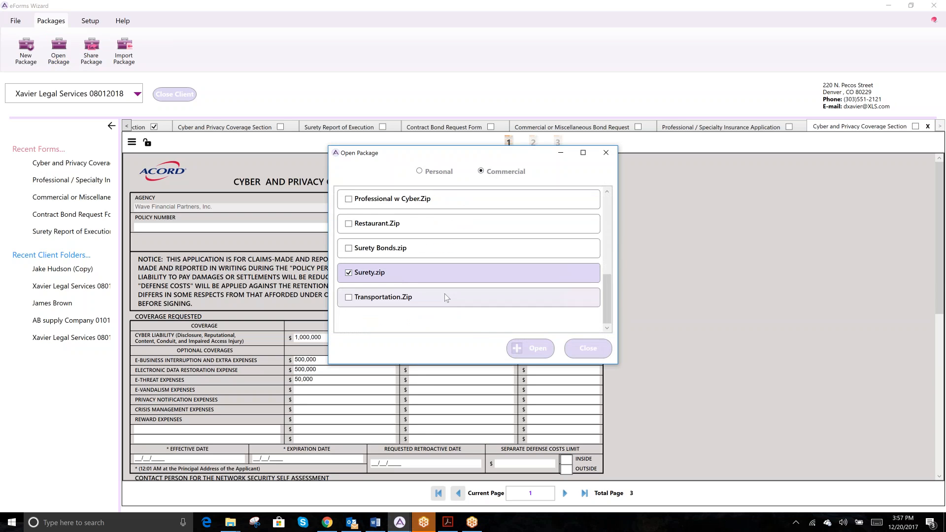
{"action": "left_click", "coordinate": [537, 350]}
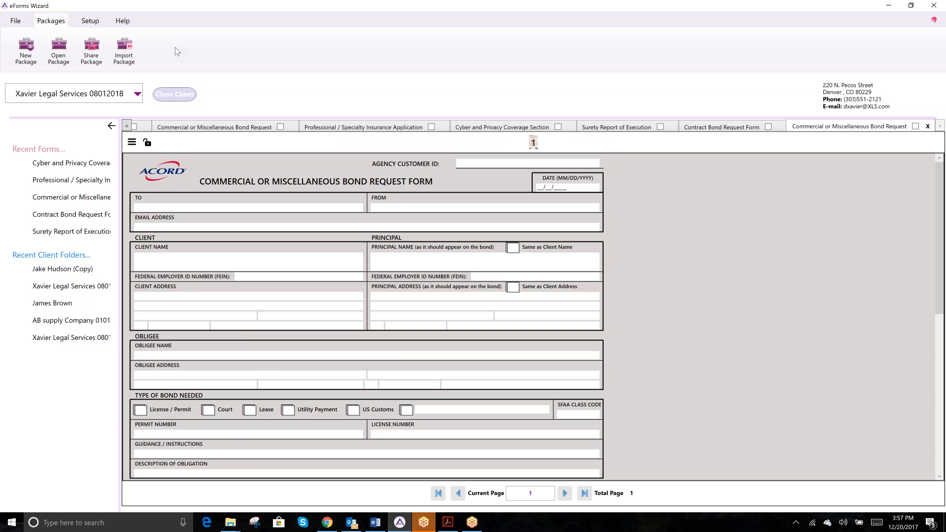
Step: Share the Commercial Surety.zip package by email
{"action": "left_click", "coordinate": [92, 49]}
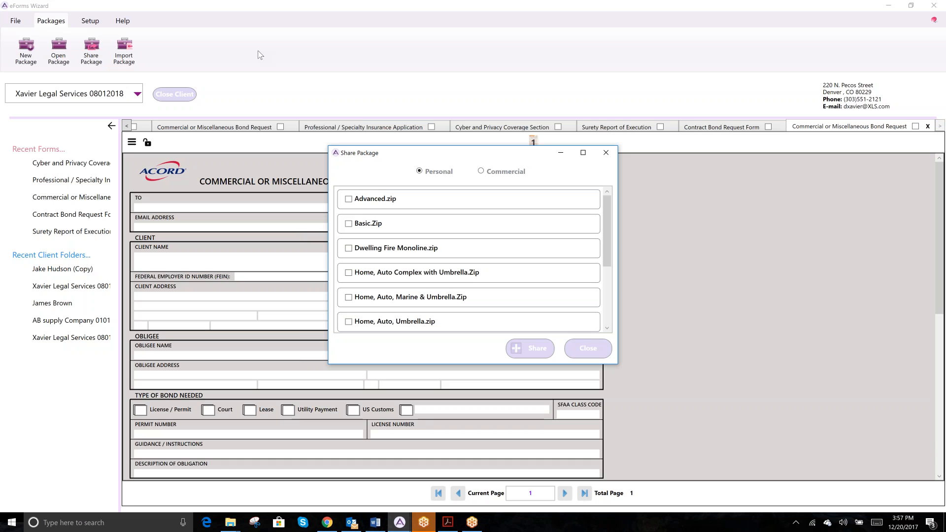
{"action": "left_click", "coordinate": [483, 172]}
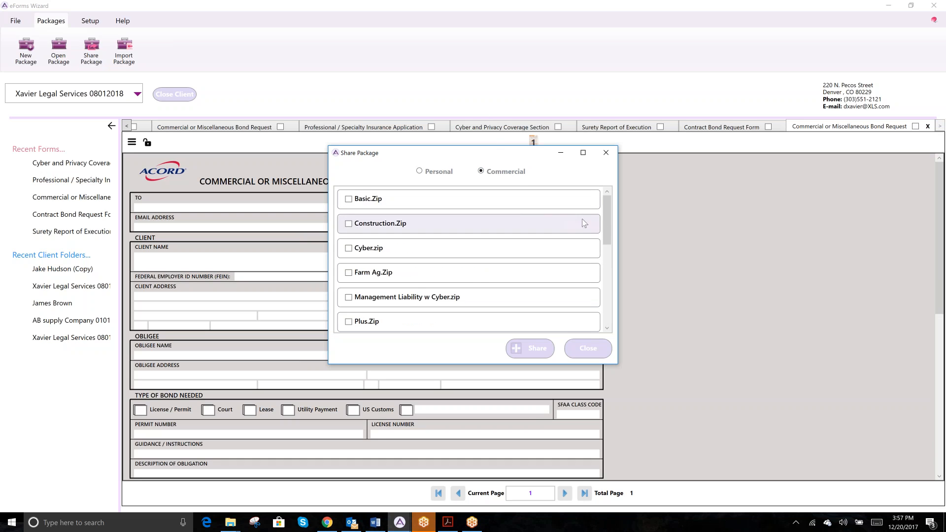
{"action": "left_click", "coordinate": [605, 288]}
{"action": "left_click_drag", "start_coordinate": [605, 288], "coordinate": [605, 319]}
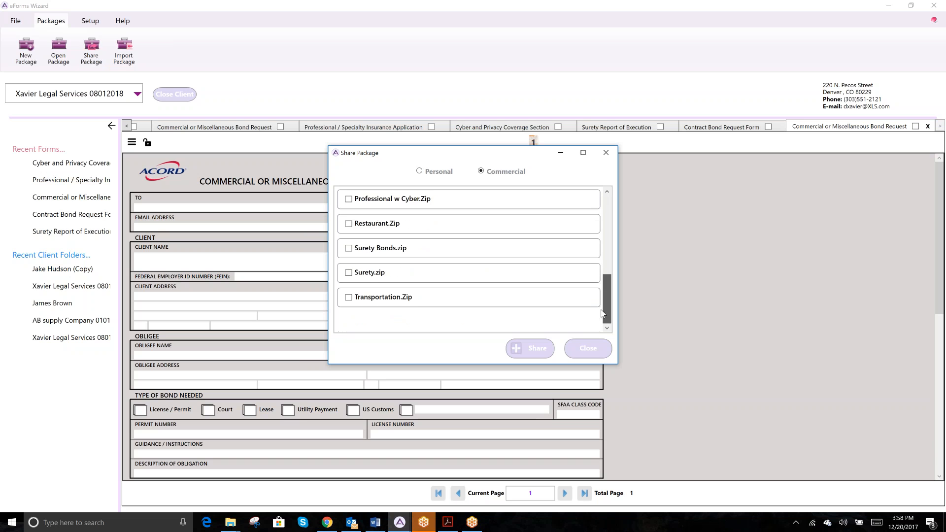
{"action": "left_click", "coordinate": [364, 277]}
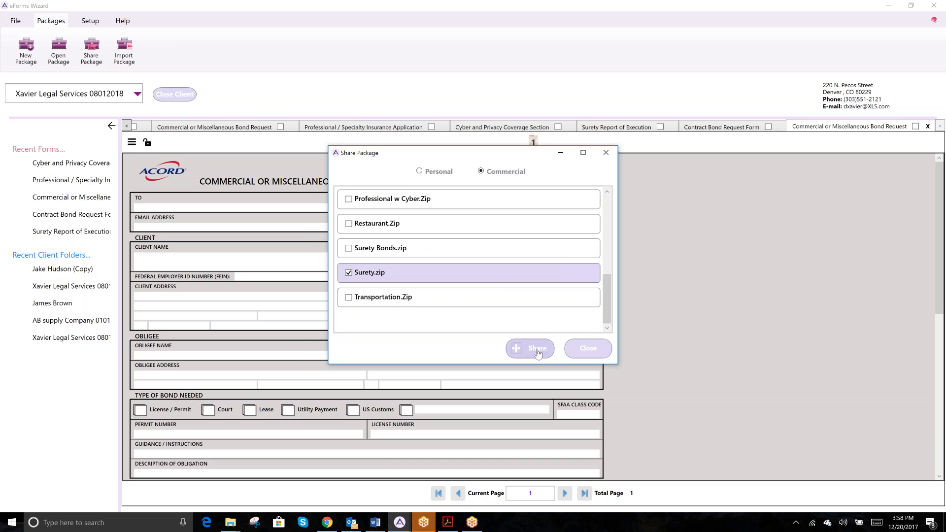
{"action": "left_click", "coordinate": [539, 349]}
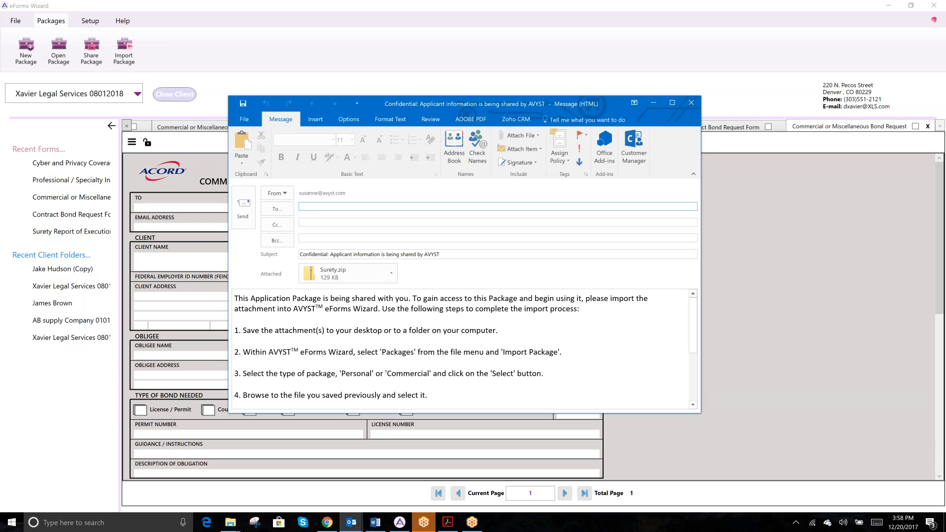
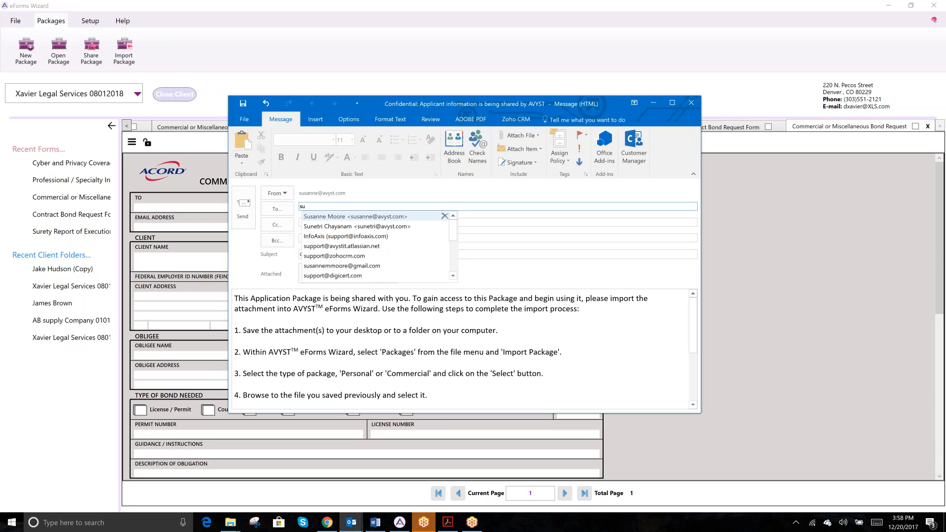
Step: Address the Surety.zip email to the recipient contact, review the body and send it
{"action": "key", "text": "Return"}
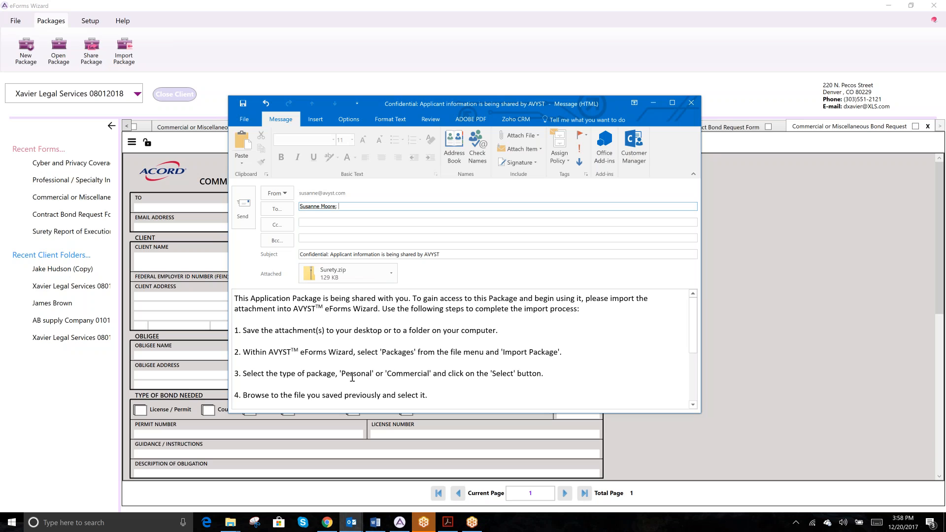
{"action": "scroll", "coordinate": [352, 377], "scroll_direction": "down", "scroll_amount": 4}
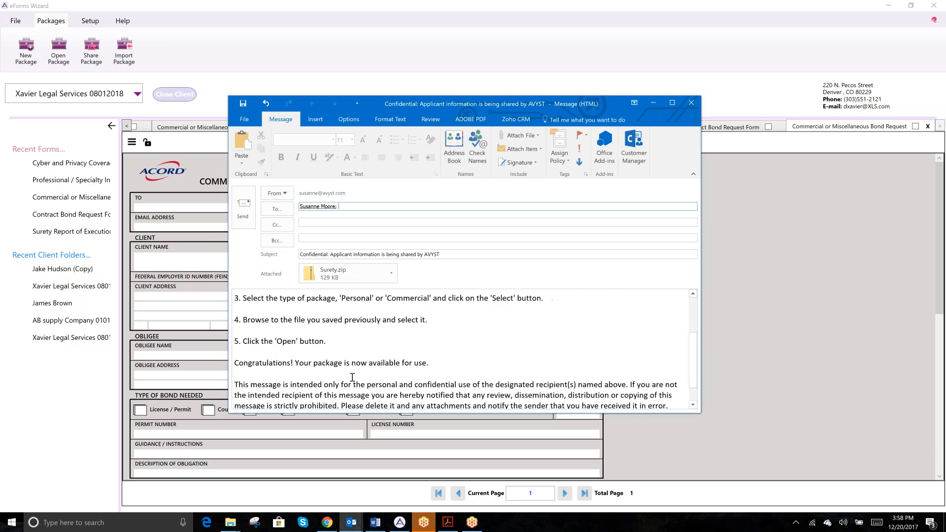
{"action": "scroll", "coordinate": [352, 377], "scroll_direction": "up", "scroll_amount": 5}
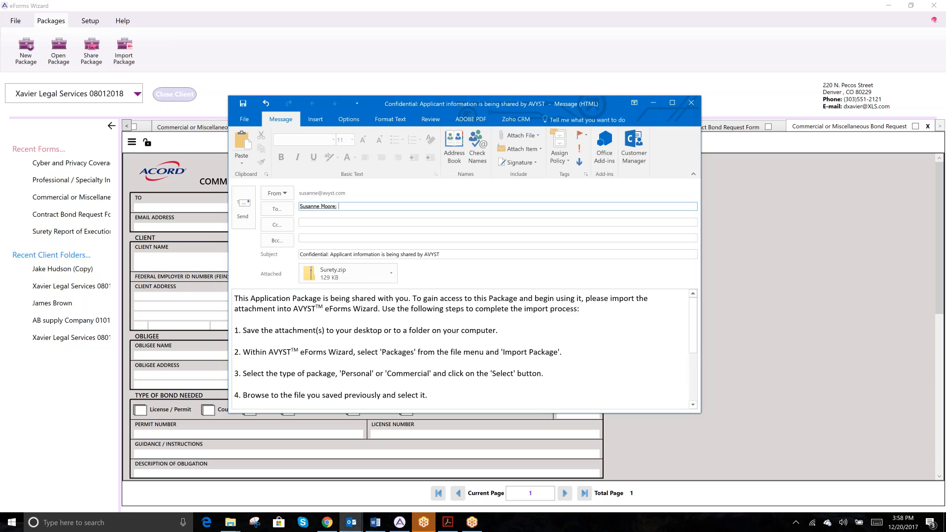
{"action": "left_click", "coordinate": [246, 217]}
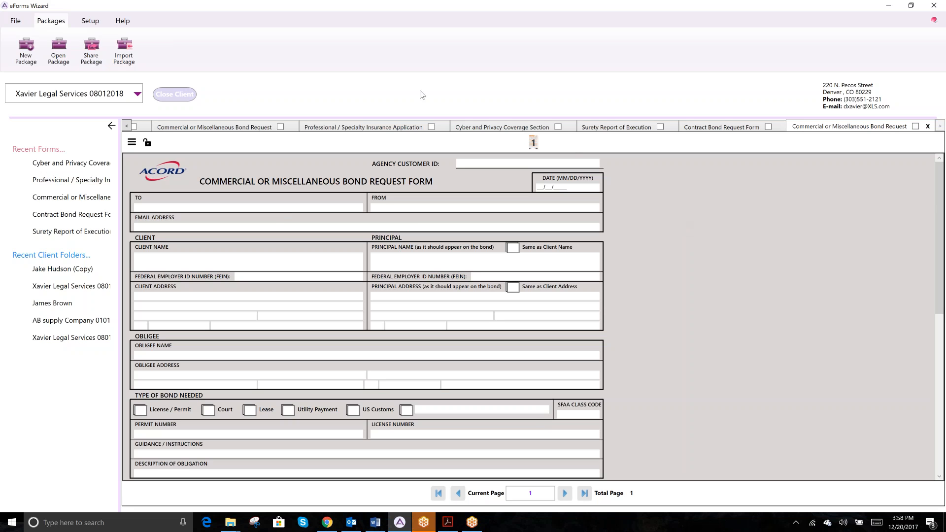
Step: Import CPL.zip as a Commercial package from Desktop > AVYST Demos
{"action": "left_click", "coordinate": [126, 49]}
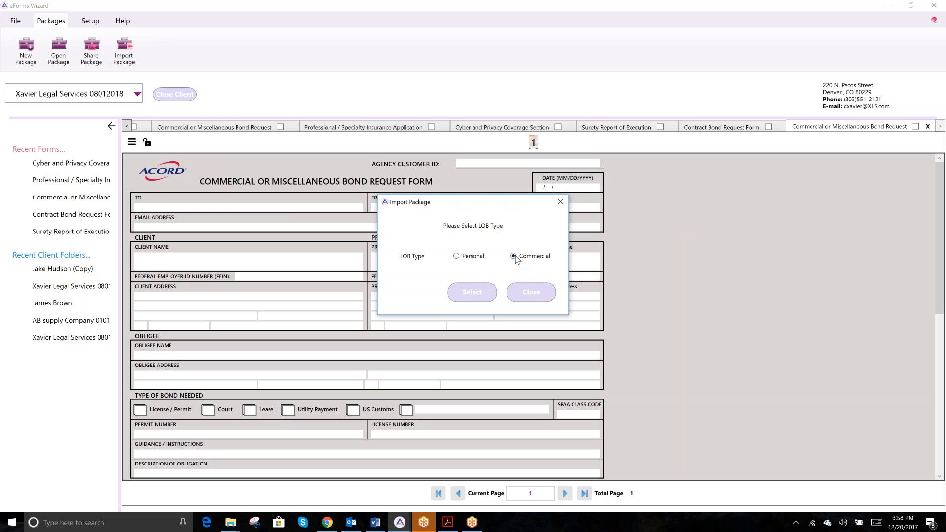
{"action": "left_click", "coordinate": [472, 292]}
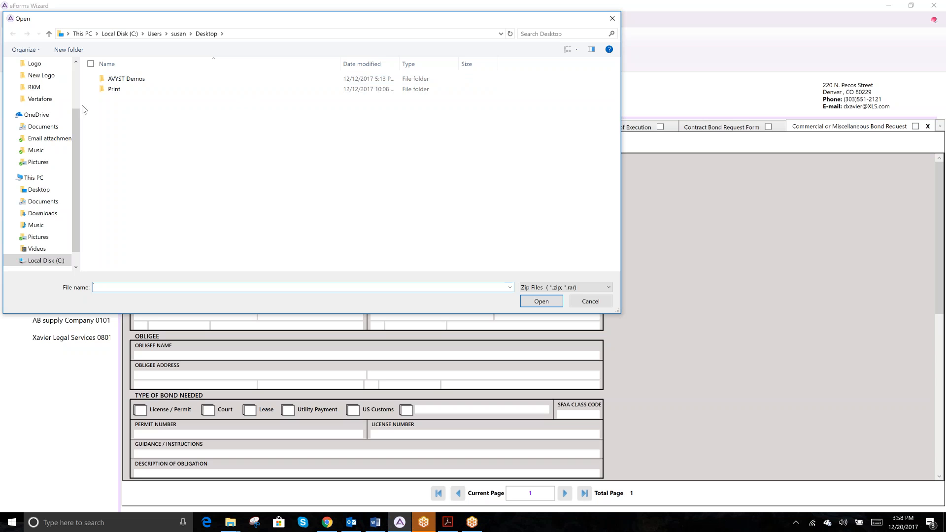
{"action": "left_click_drag", "start_coordinate": [76, 113], "coordinate": [80, 65]}
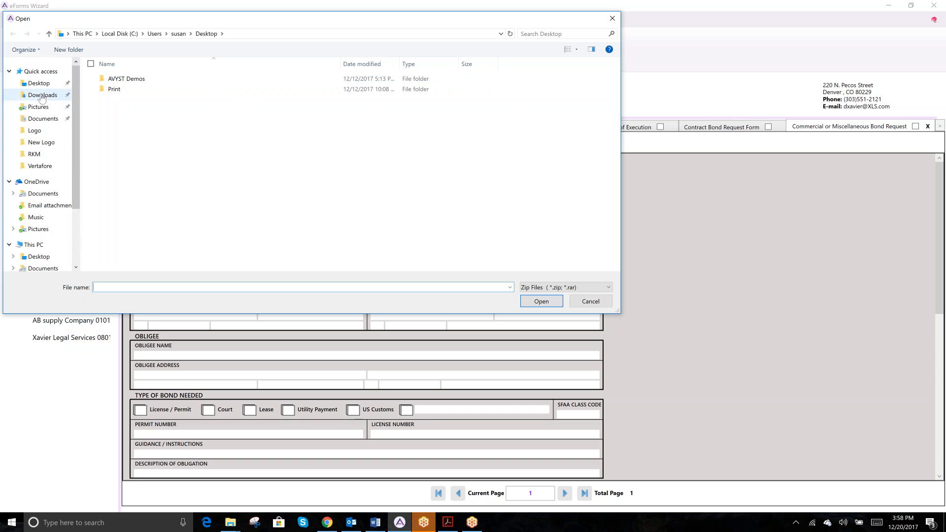
{"action": "left_click", "coordinate": [41, 119]}
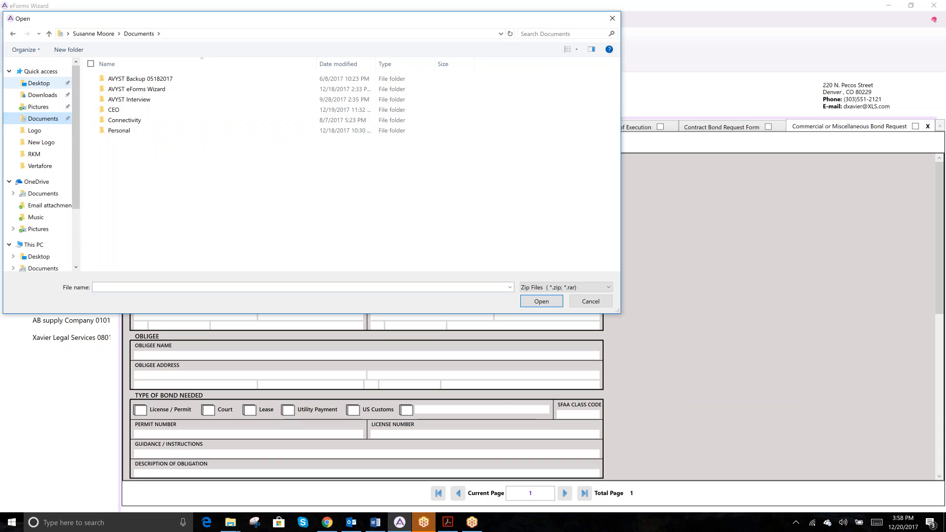
{"action": "left_click", "coordinate": [39, 82]}
{"action": "double_click", "coordinate": [123, 88]}
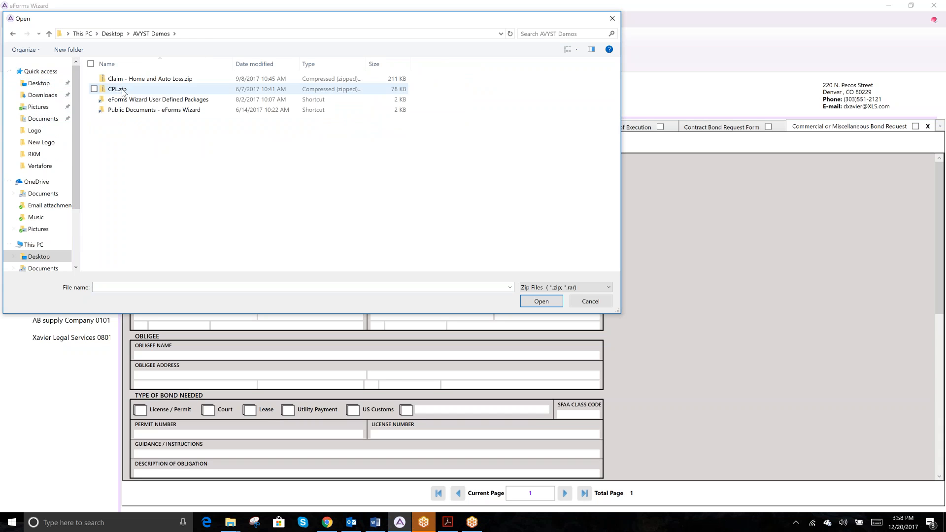
{"action": "left_click", "coordinate": [123, 91]}
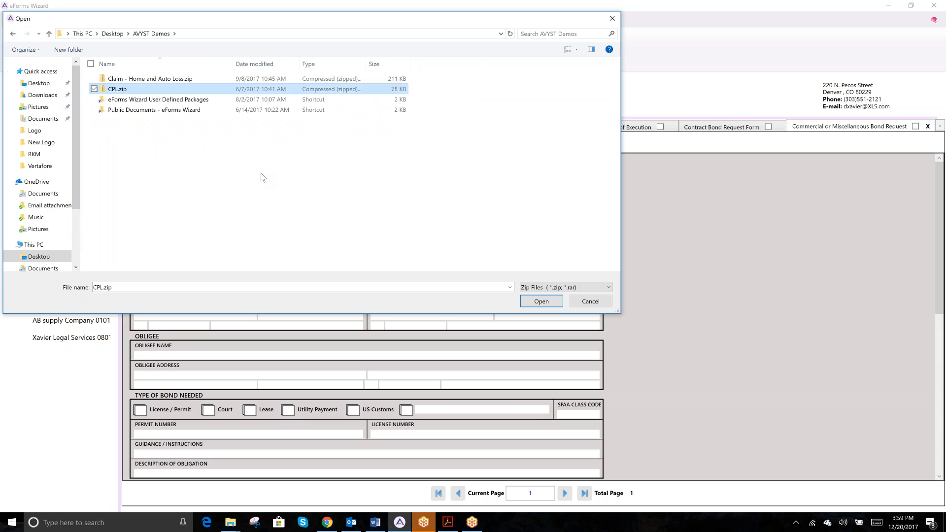
{"action": "left_click", "coordinate": [551, 300]}
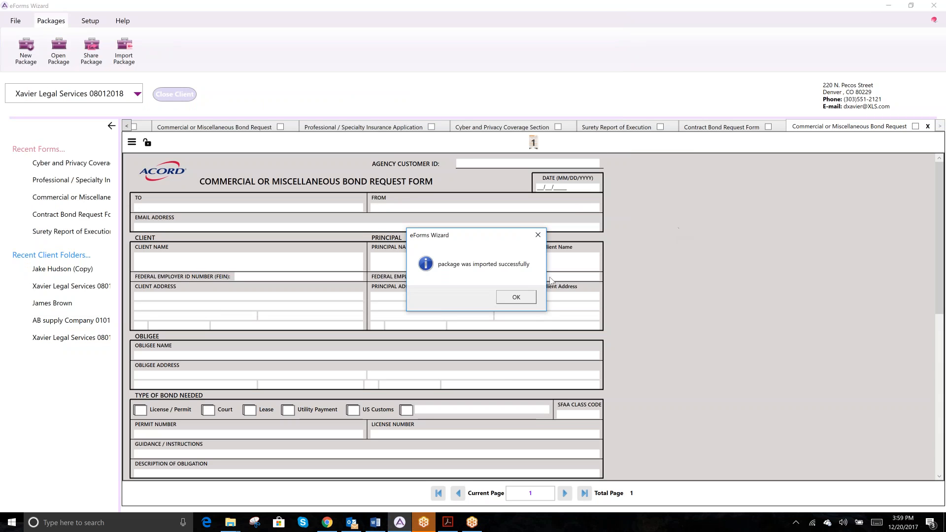
Step: Acknowledge the import message and open CPL.zip from the Commercial packages
{"action": "left_click", "coordinate": [516, 298]}
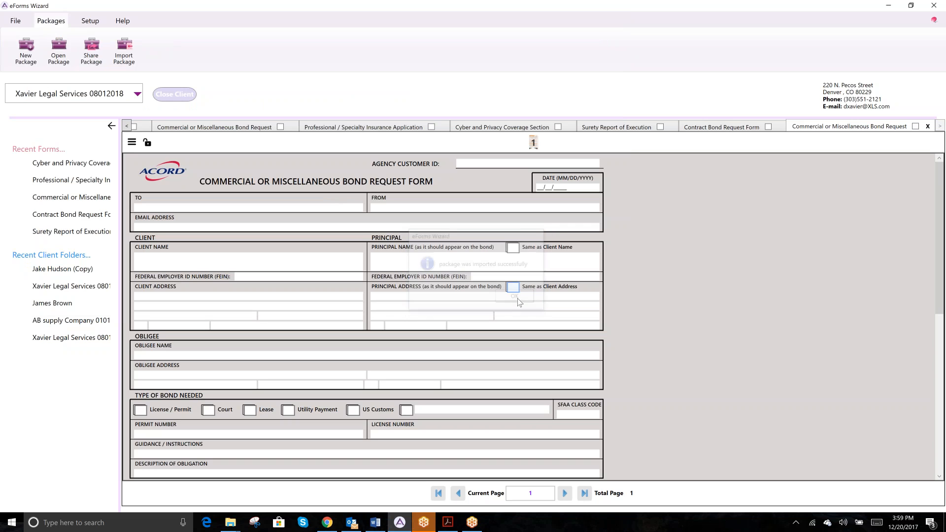
{"action": "left_click", "coordinate": [54, 46]}
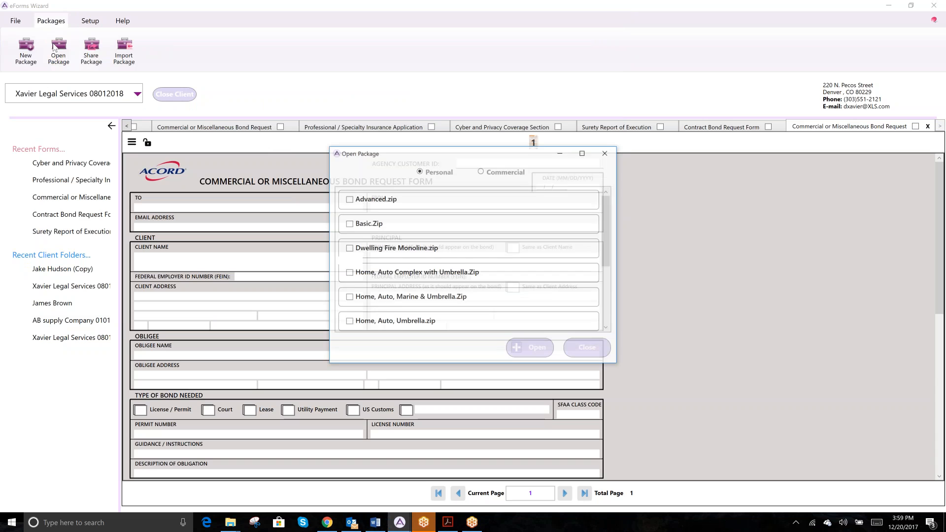
{"action": "left_click", "coordinate": [481, 172]}
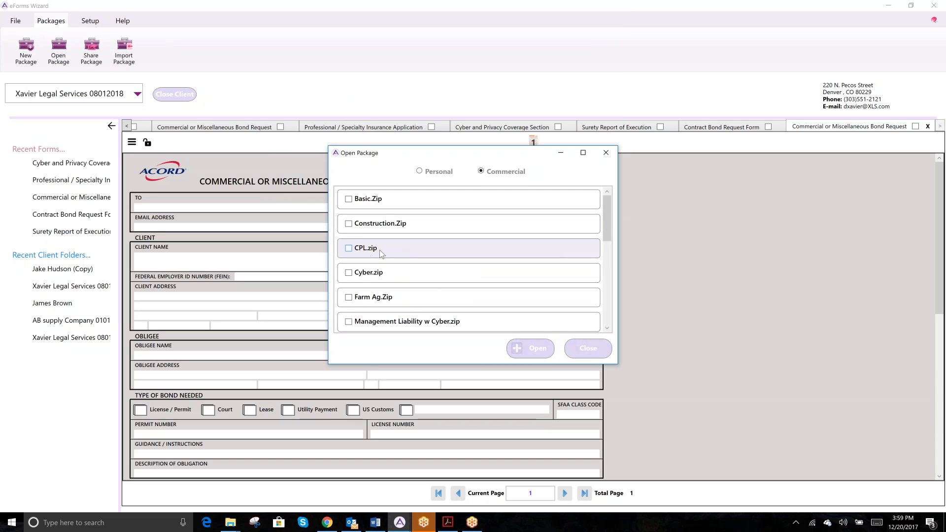
{"action": "left_click", "coordinate": [349, 248]}
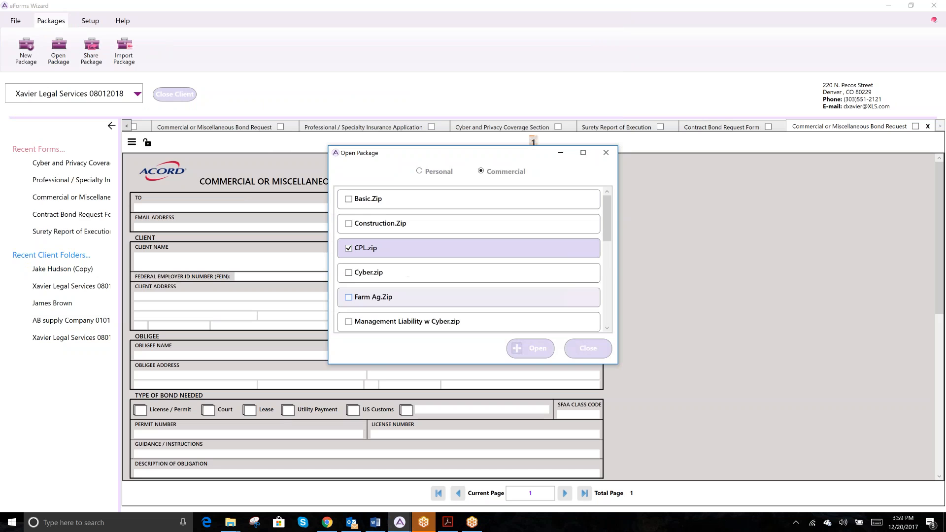
{"action": "left_click", "coordinate": [530, 349]}
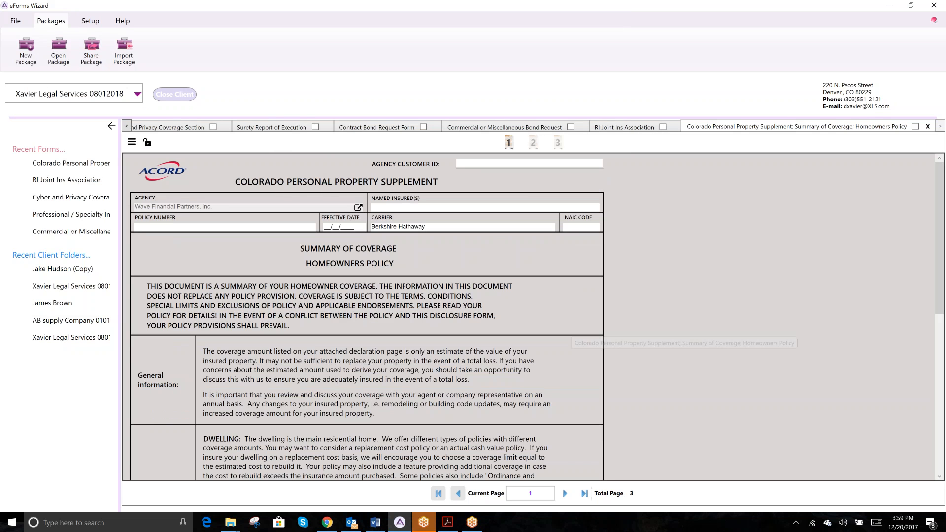